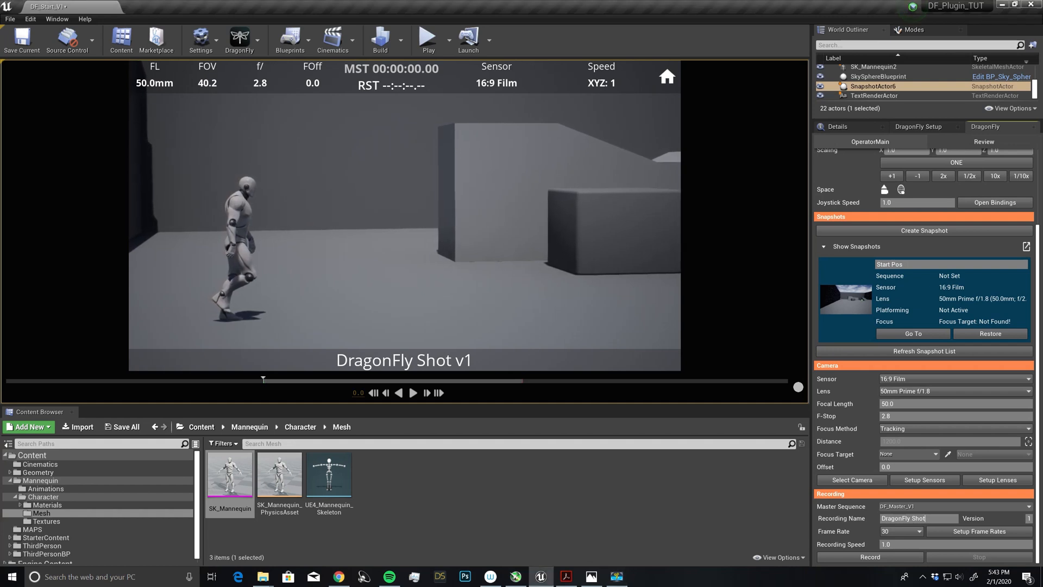
Rename the recording as Manni_Shot.
click(886, 519)
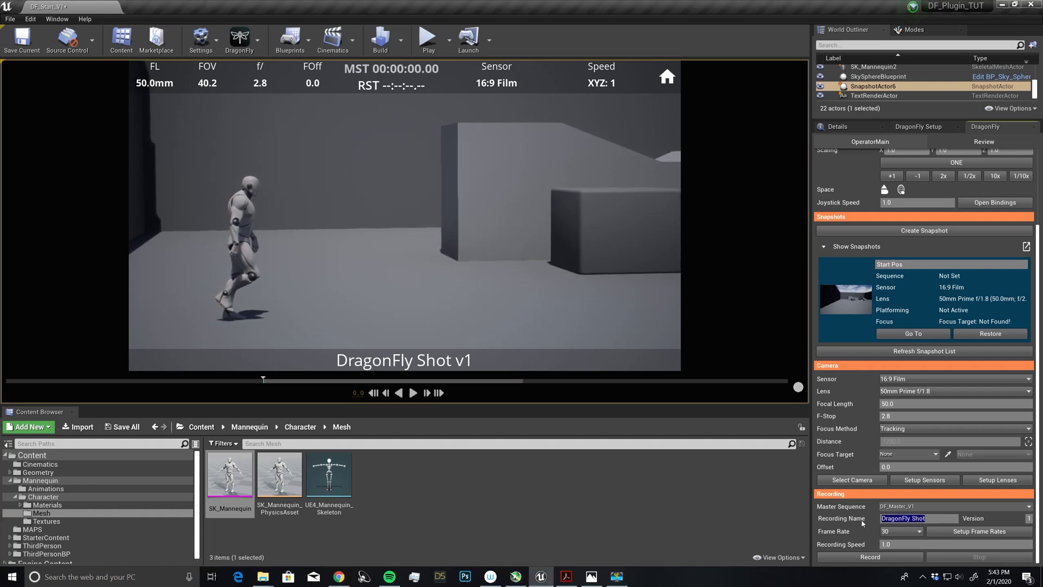
text(M)
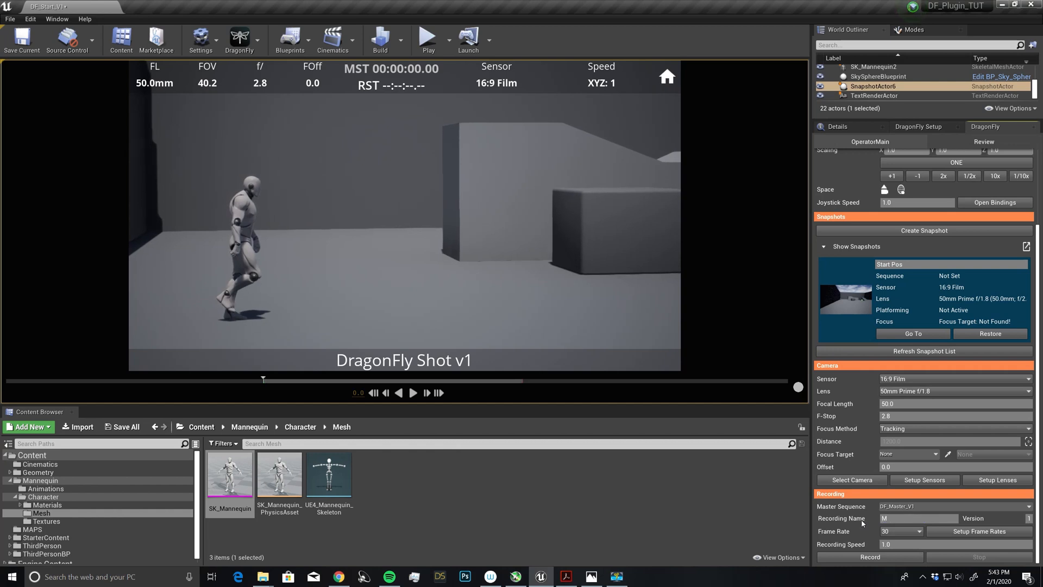
text(anni)
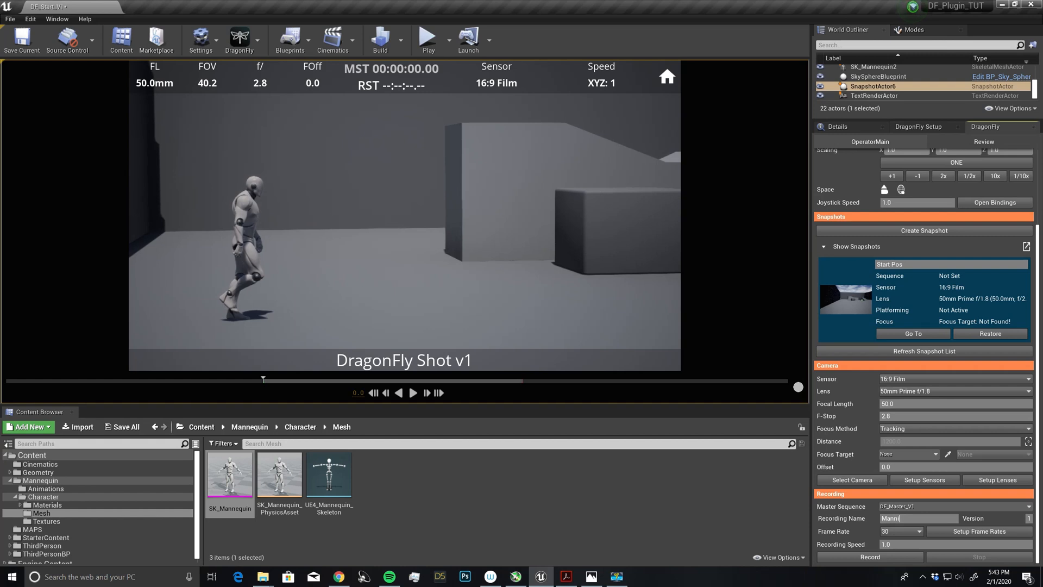
text(_Shot)
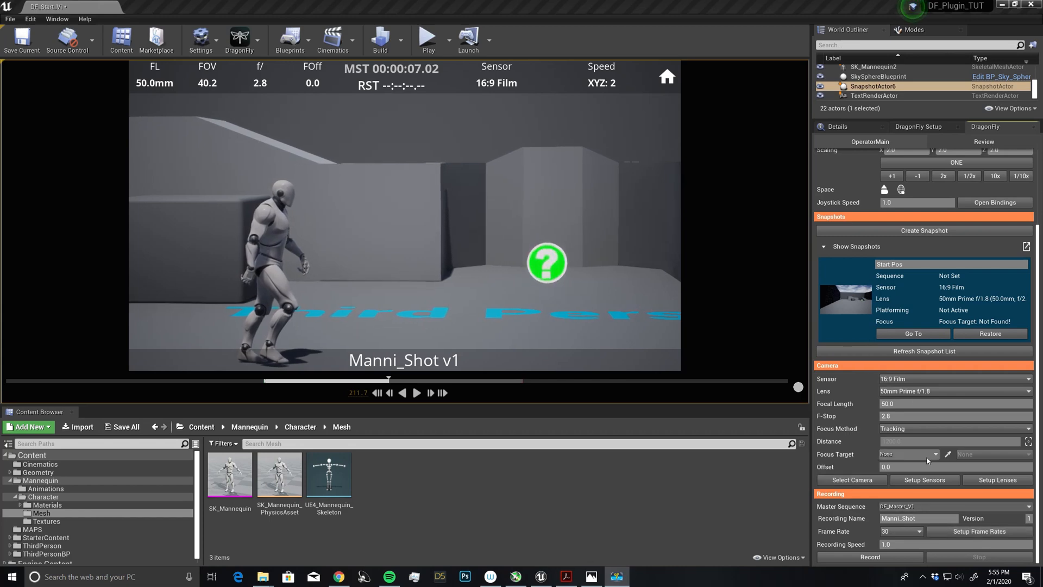
Review the frame rate presets and set the recording frame rate to 24.
click(971, 533)
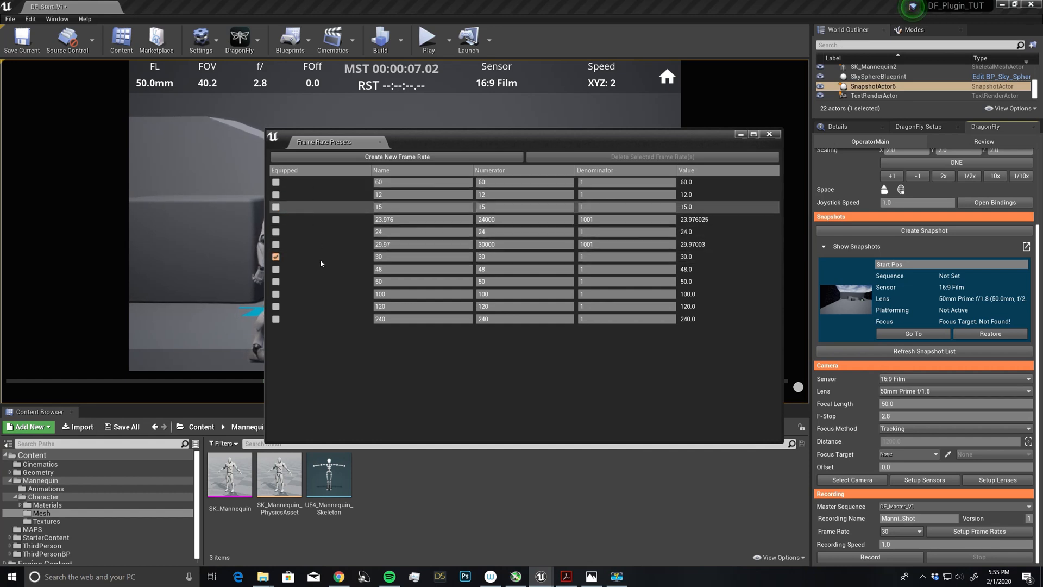
click(769, 133)
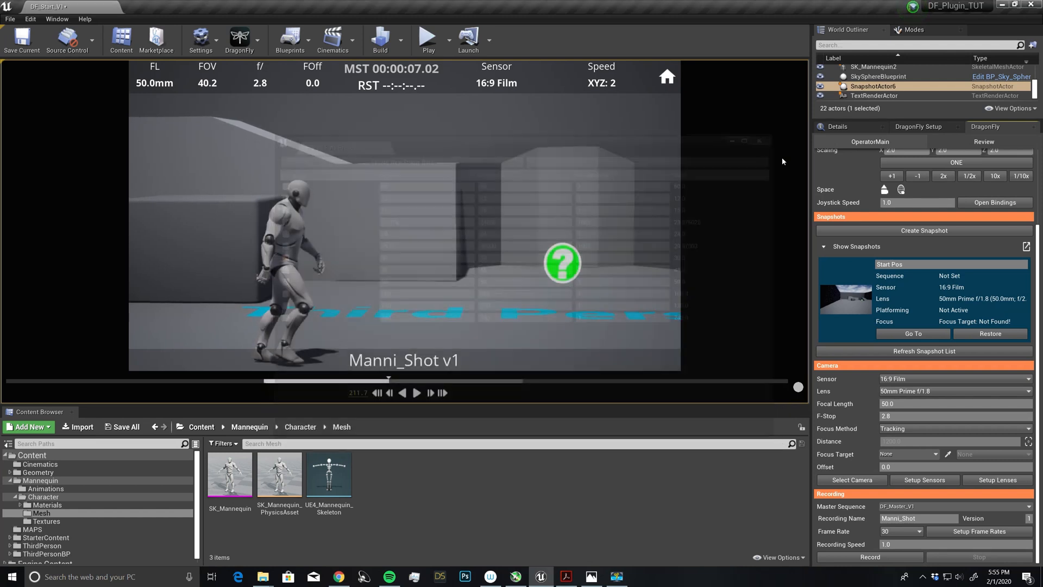
click(901, 531)
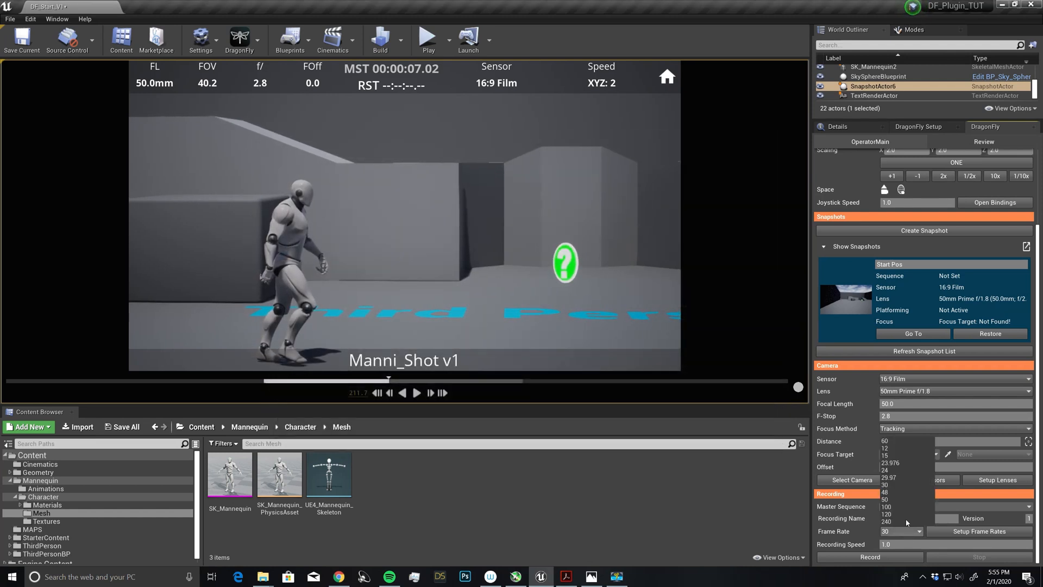
click(703, 489)
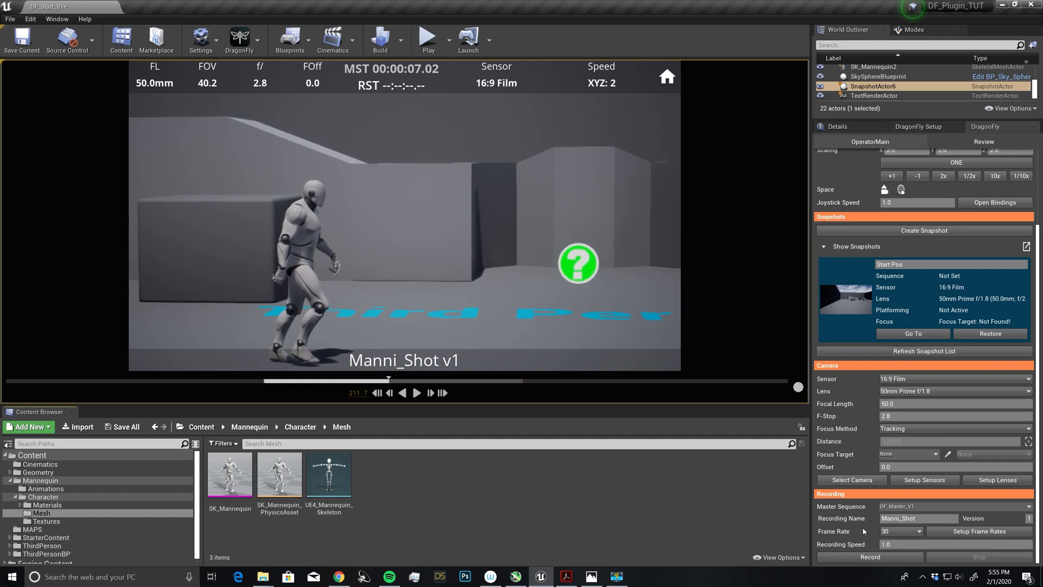
click(897, 535)
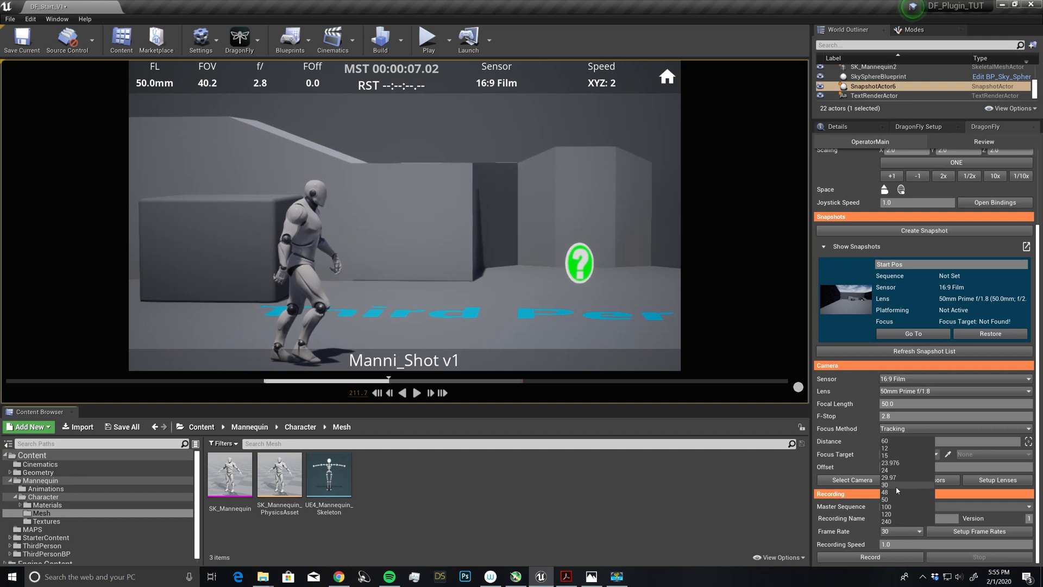
click(894, 471)
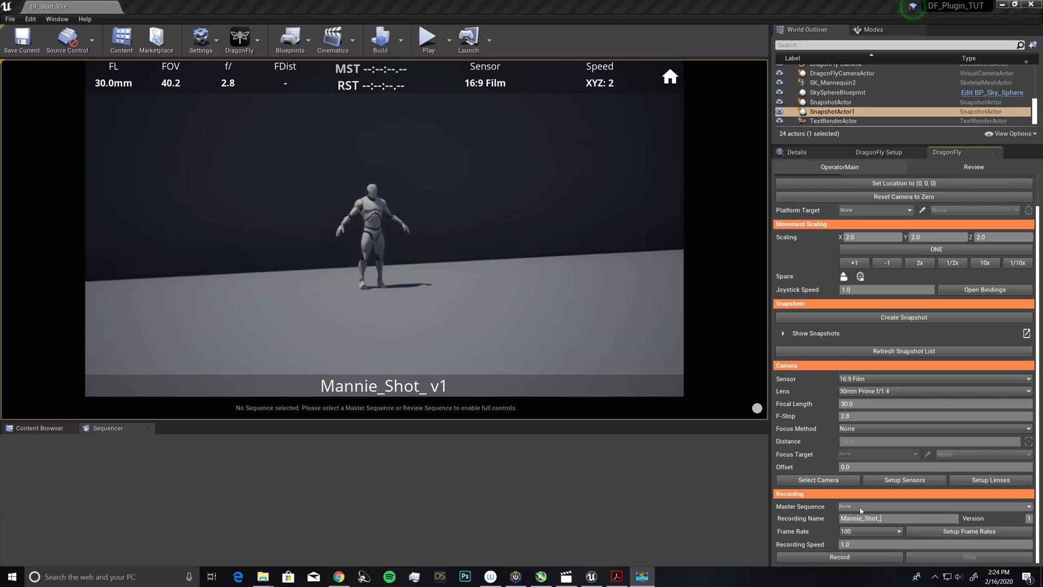
Set Manni_Shotv2 as the master sequence, preview its playback and return to the first frame.
click(994, 508)
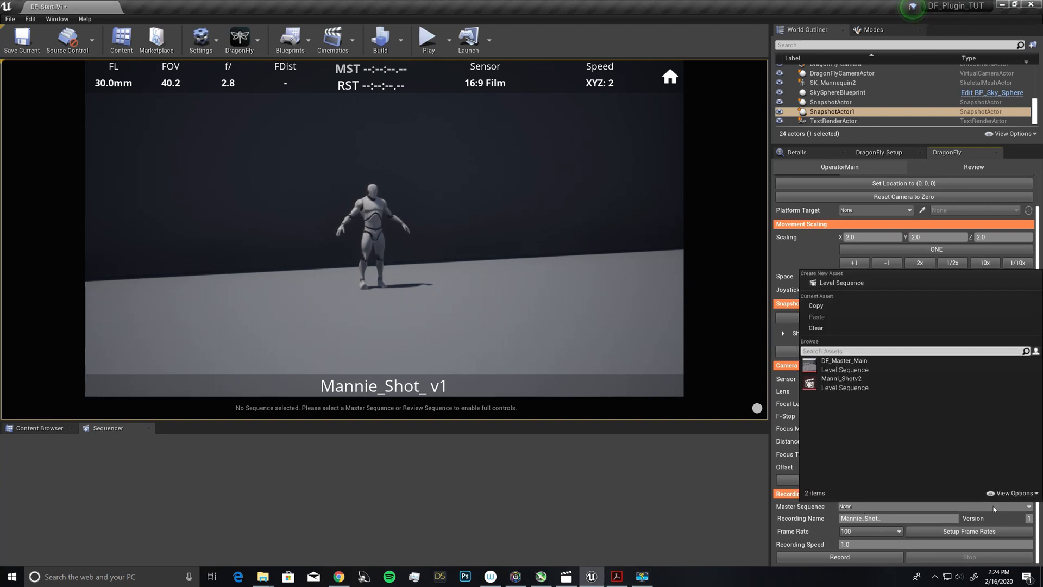
click(843, 383)
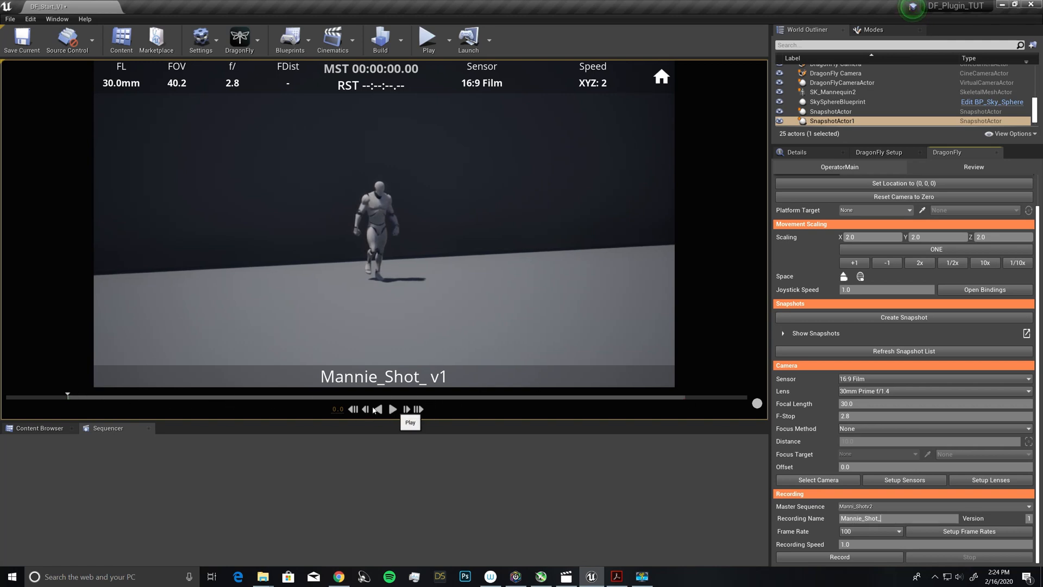
drag(71, 398, 108, 397)
click(354, 409)
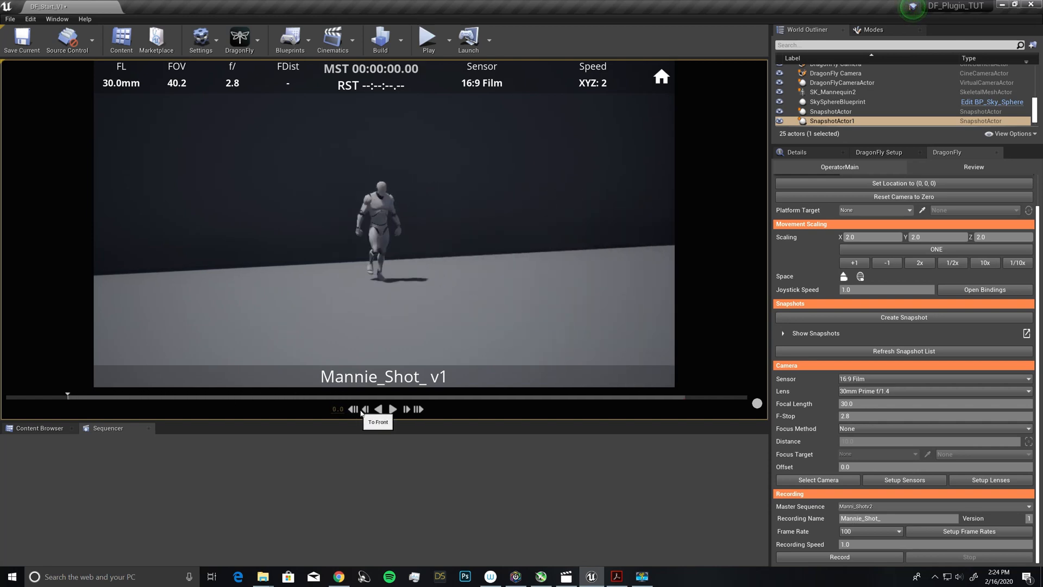
click(394, 409)
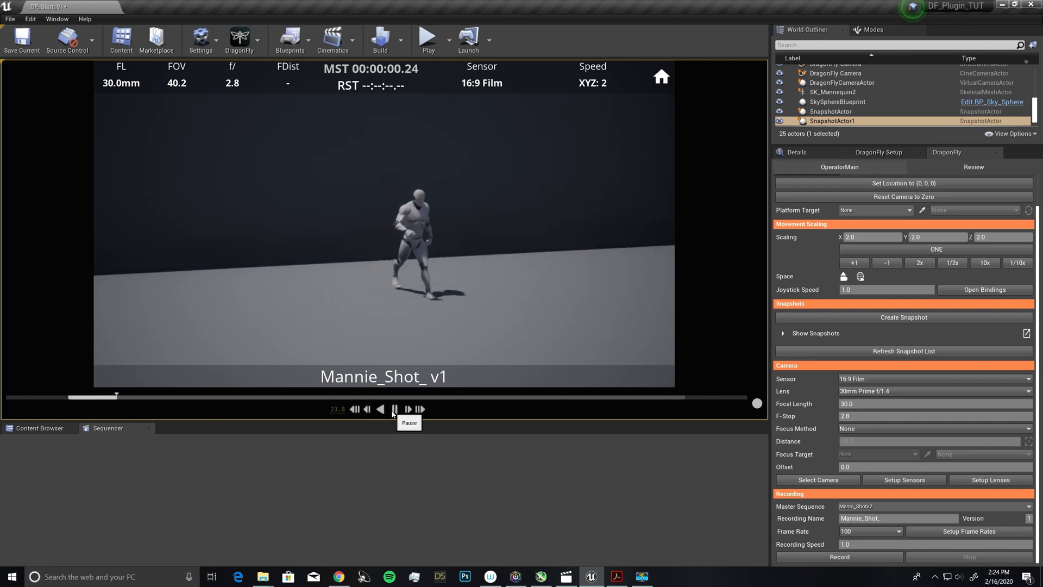
click(392, 411)
click(359, 410)
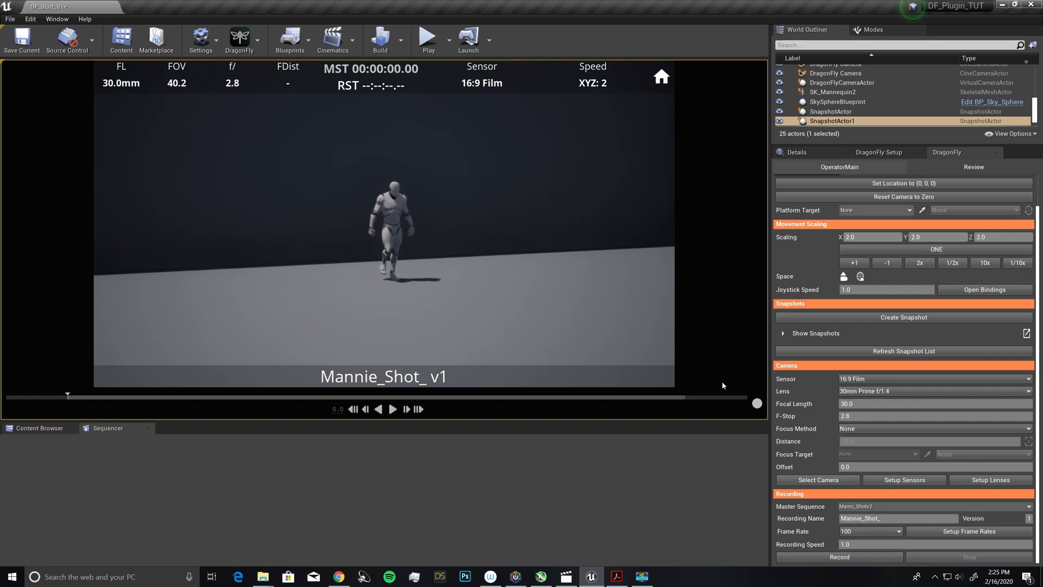
Change the recording frame rate to 24 and cancel the pending autosave.
click(858, 536)
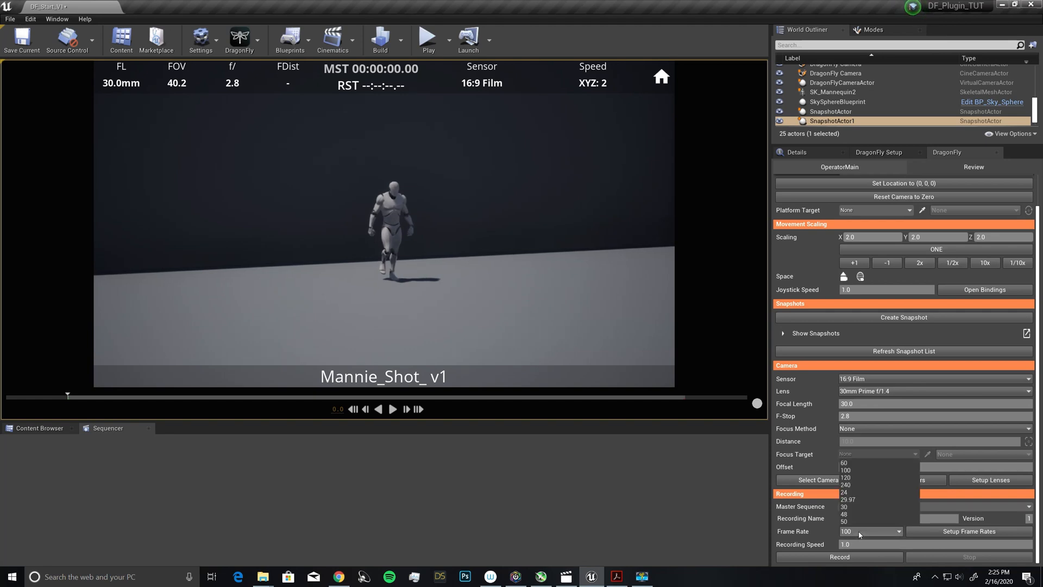
click(858, 491)
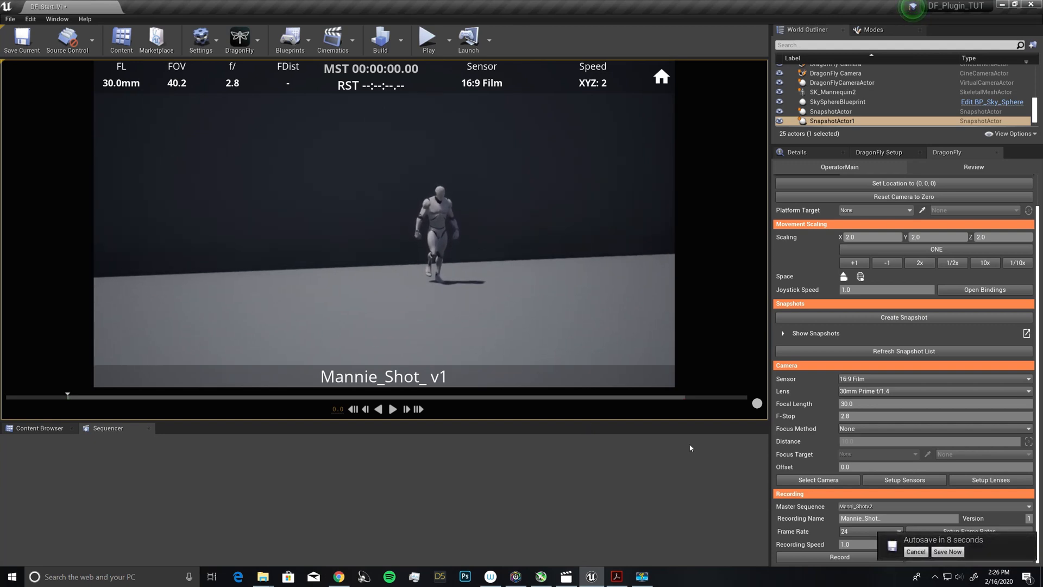
click(915, 552)
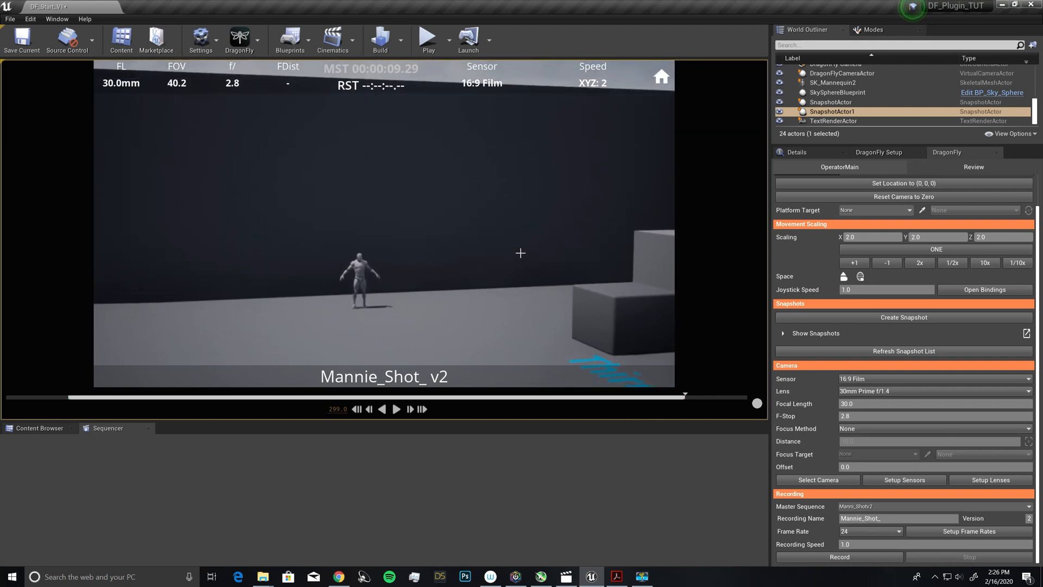
Return the sequence to its first frame and set the recording speed to 2.
click(357, 411)
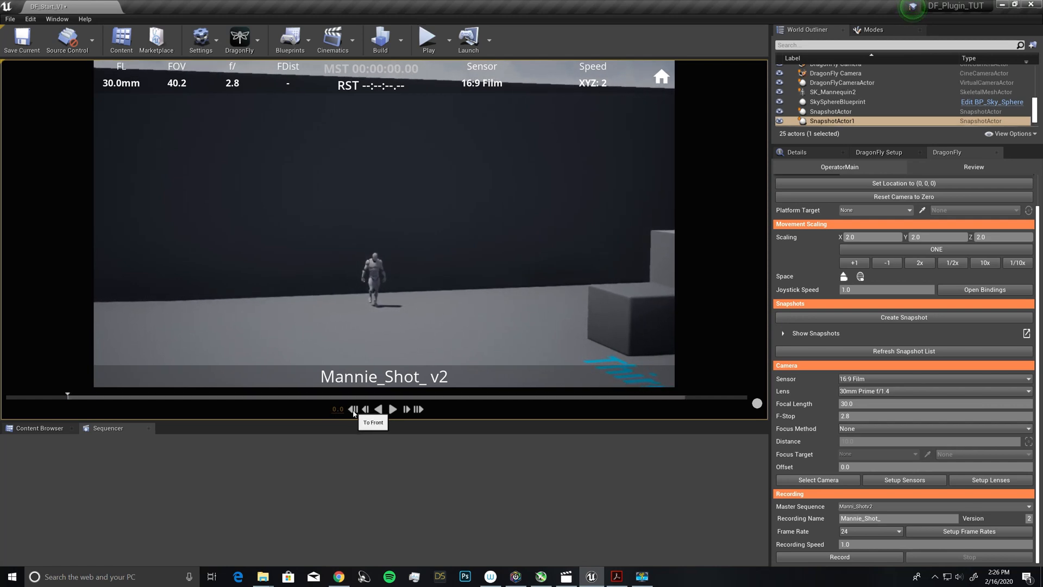
click(859, 544)
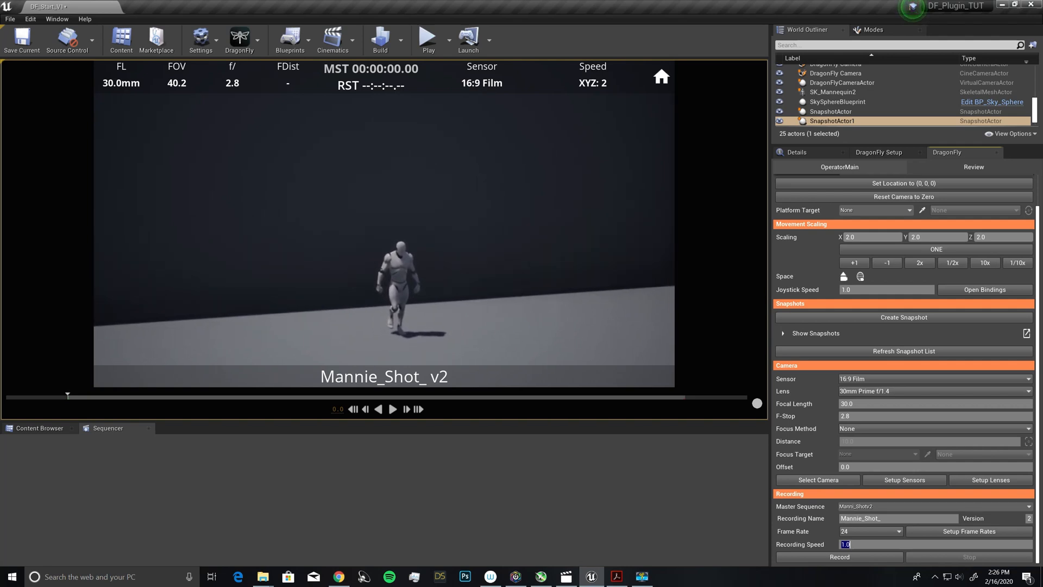
text(2)
key(Return)
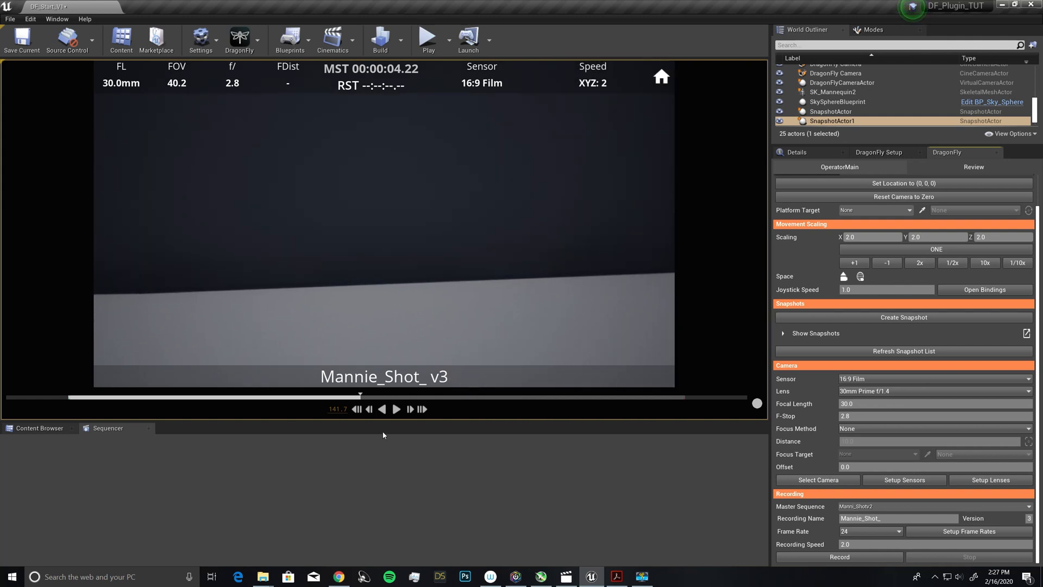
Rewind the sequence to the start and set the recording speed to 0.5.
click(357, 410)
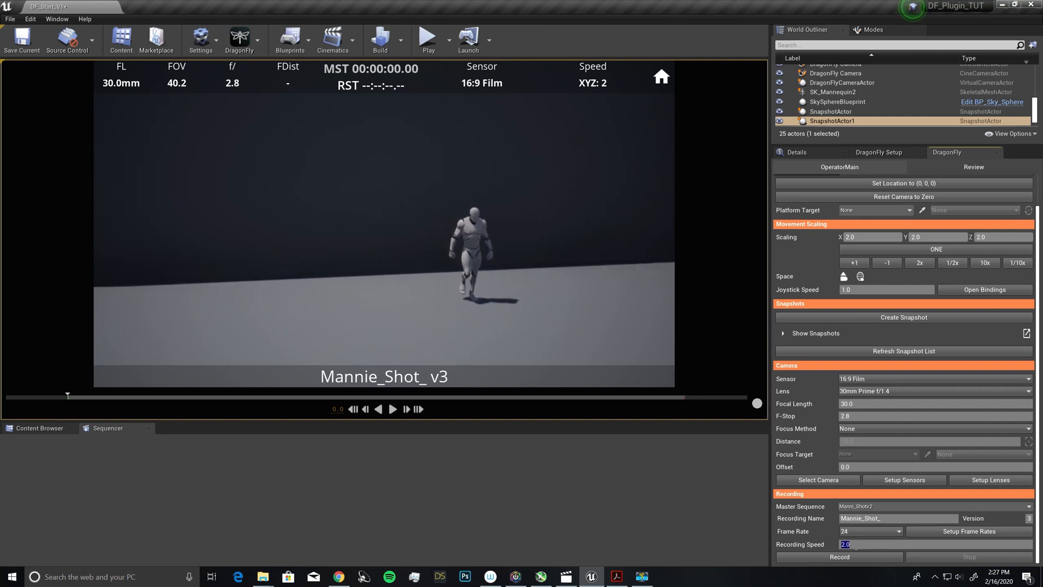
click(854, 545)
text(0.5)
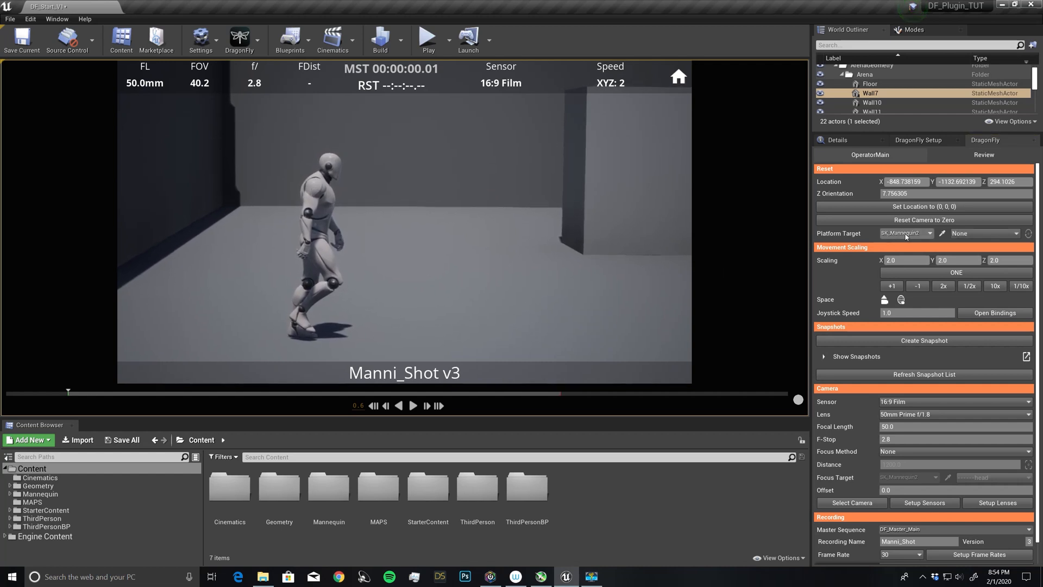
Set the platform target to the head bone of SK_Mannequin2 and scrub the sequence to test the camera following it.
click(990, 235)
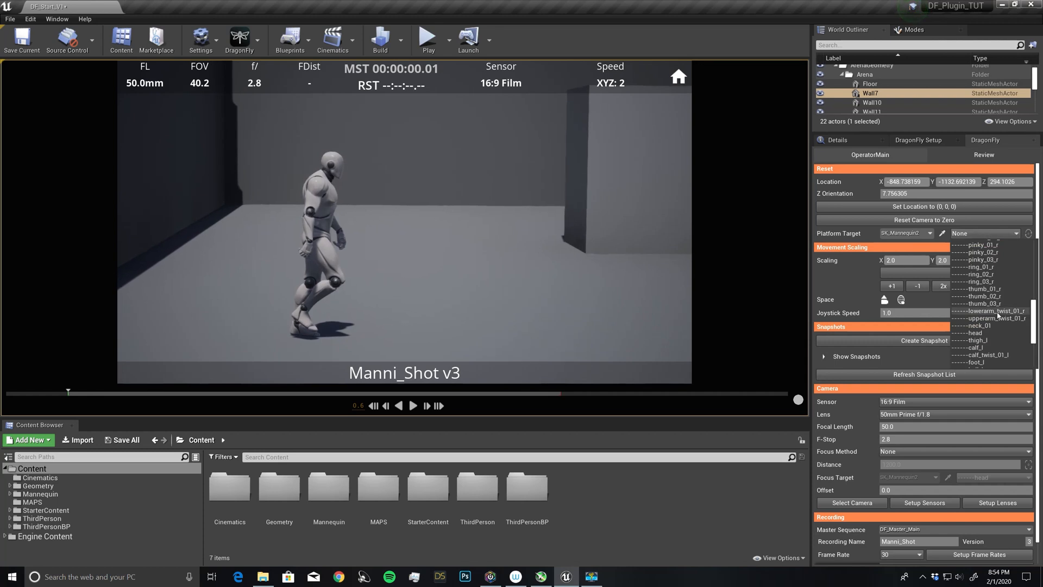
scroll(998, 316, down, 5)
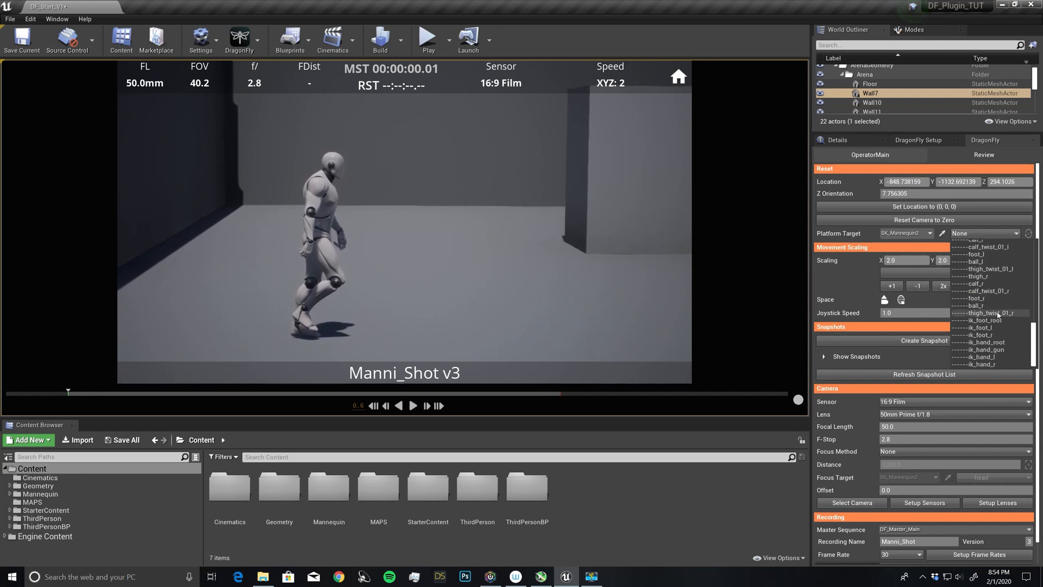
scroll(990, 319, up, 2)
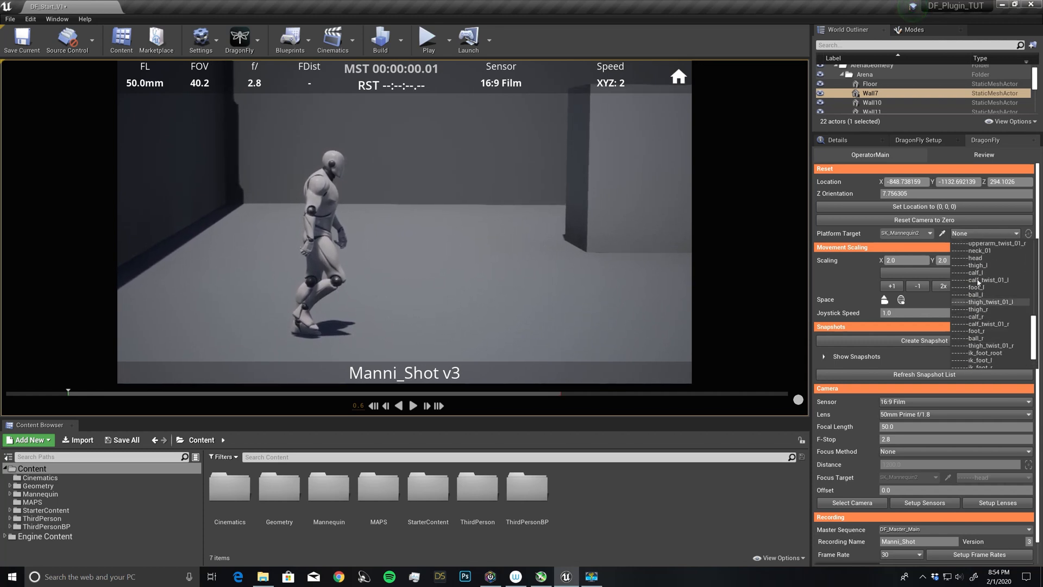
click(978, 259)
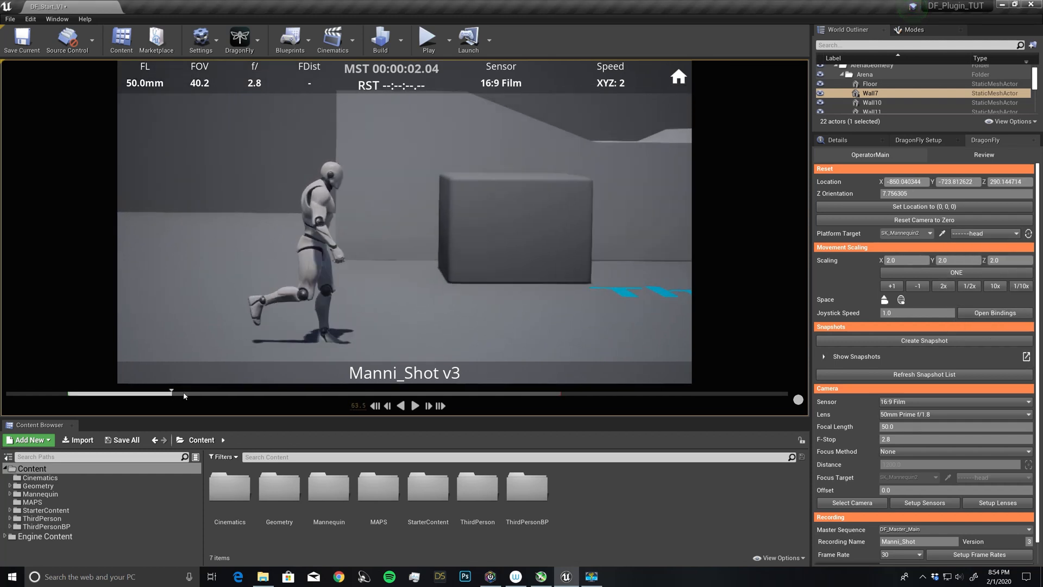
drag(185, 396, 123, 395)
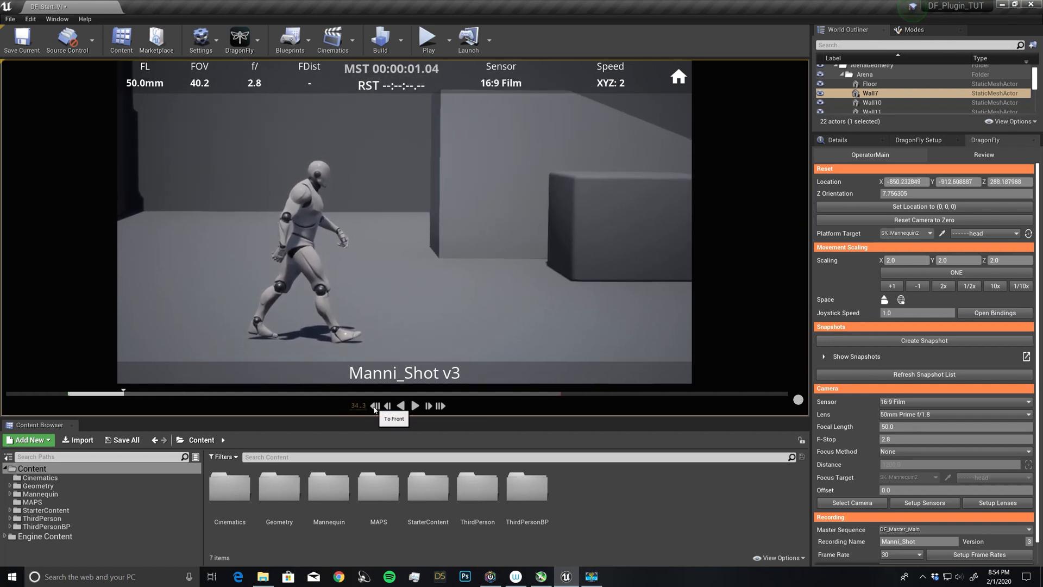
Return the sequence to its first frame and start recording the Manni_Shot take.
click(374, 408)
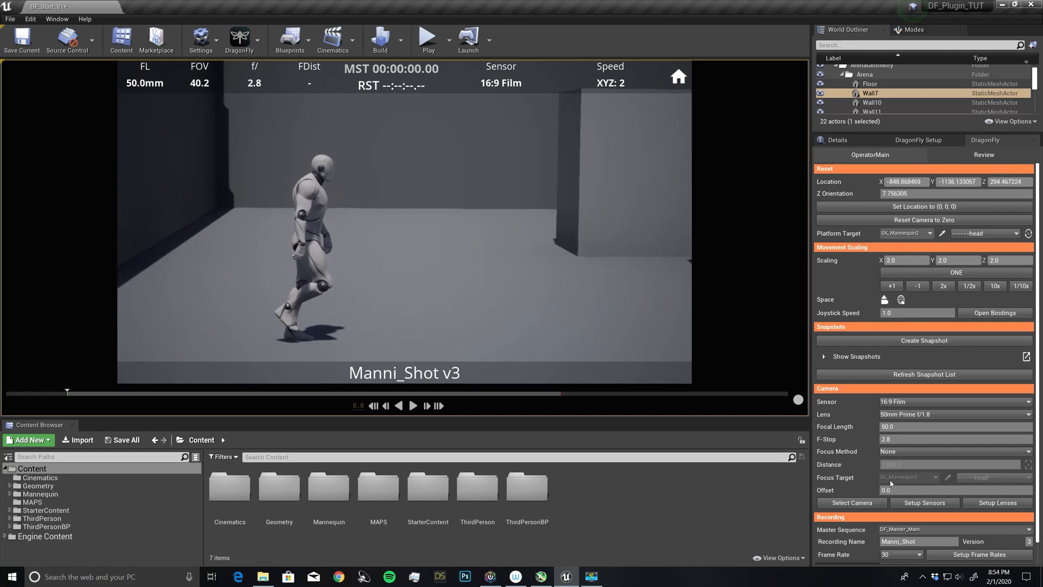
scroll(836, 419, down, 1)
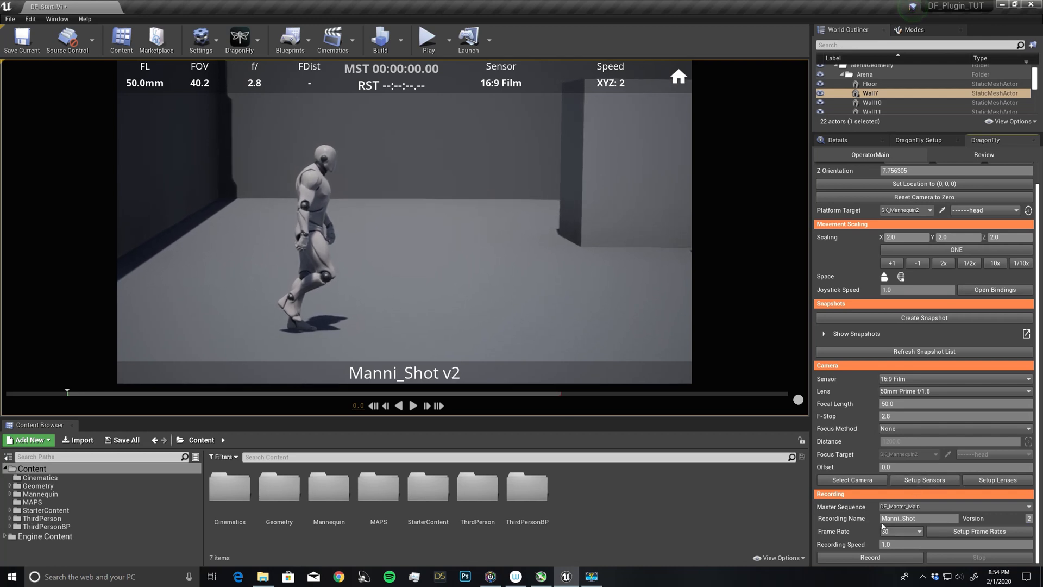
click(872, 558)
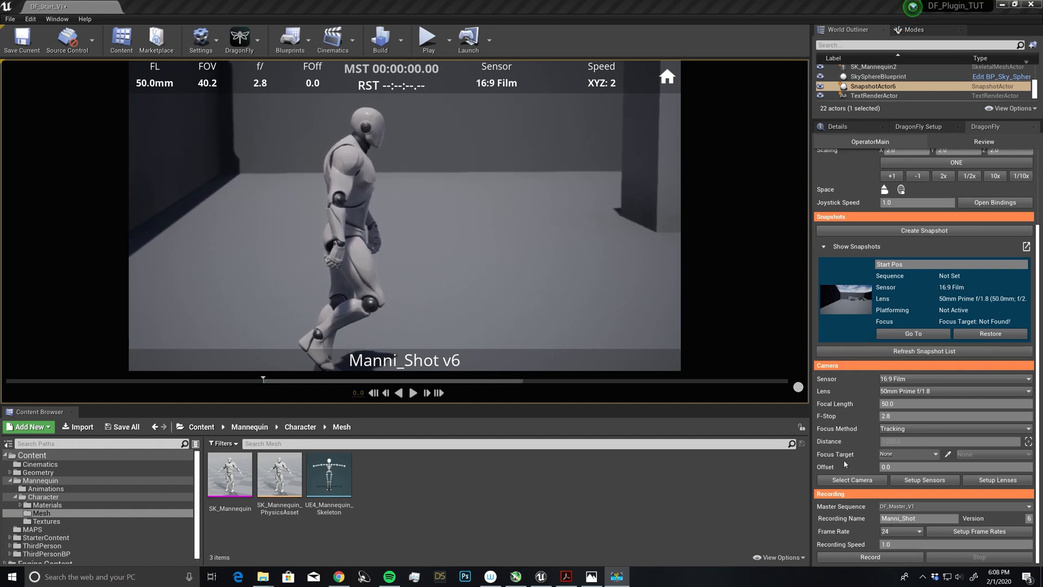
Set the camera's focus target to SK_Mannequin2, picked in the viewport, and attach the focus to its head bone.
scroll(865, 371, up, 4)
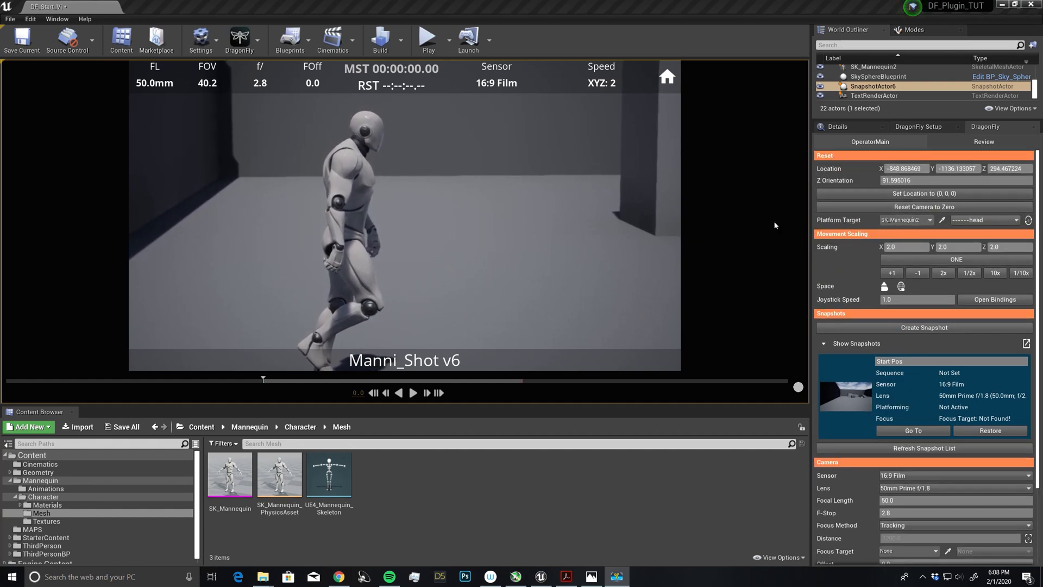
scroll(843, 275, down, 2)
scroll(843, 275, down, 2)
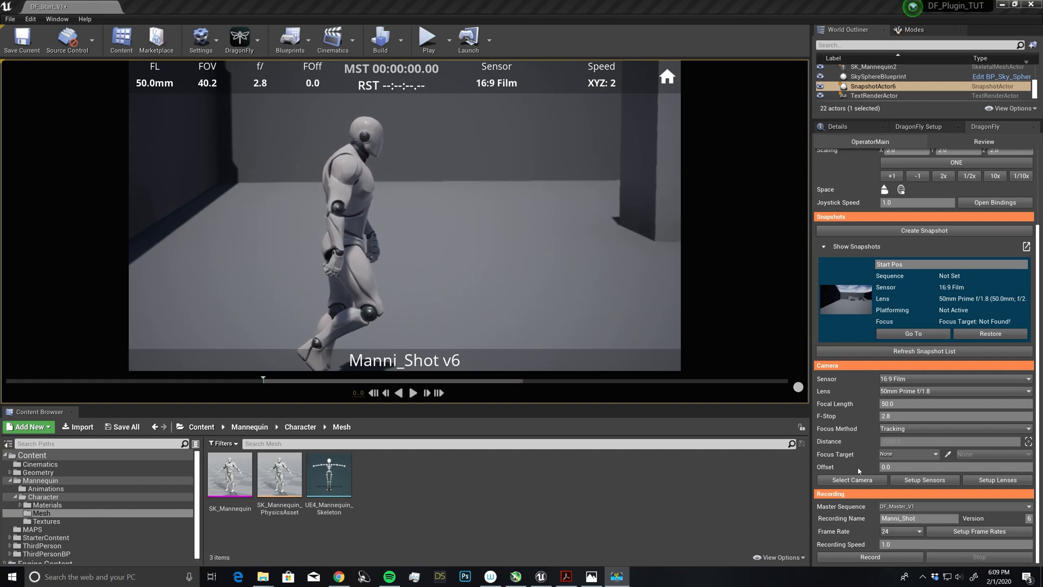
scroll(866, 467, up, 1)
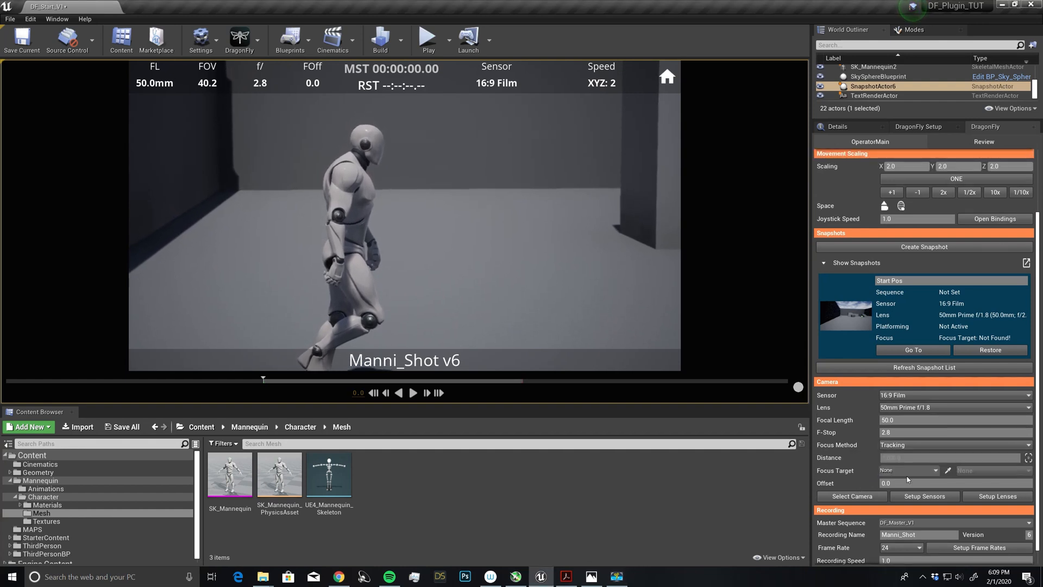
click(948, 471)
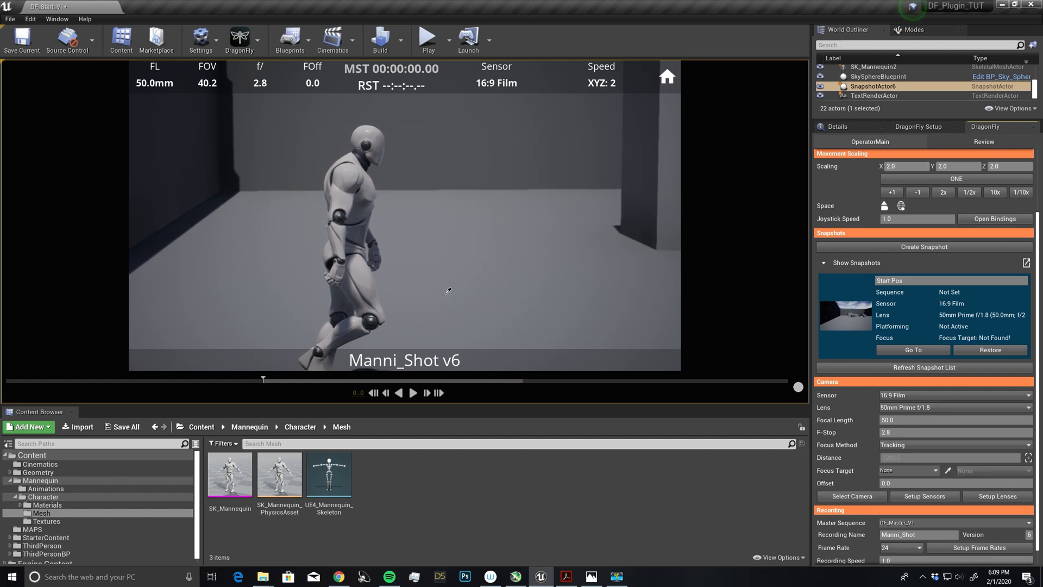
click(368, 138)
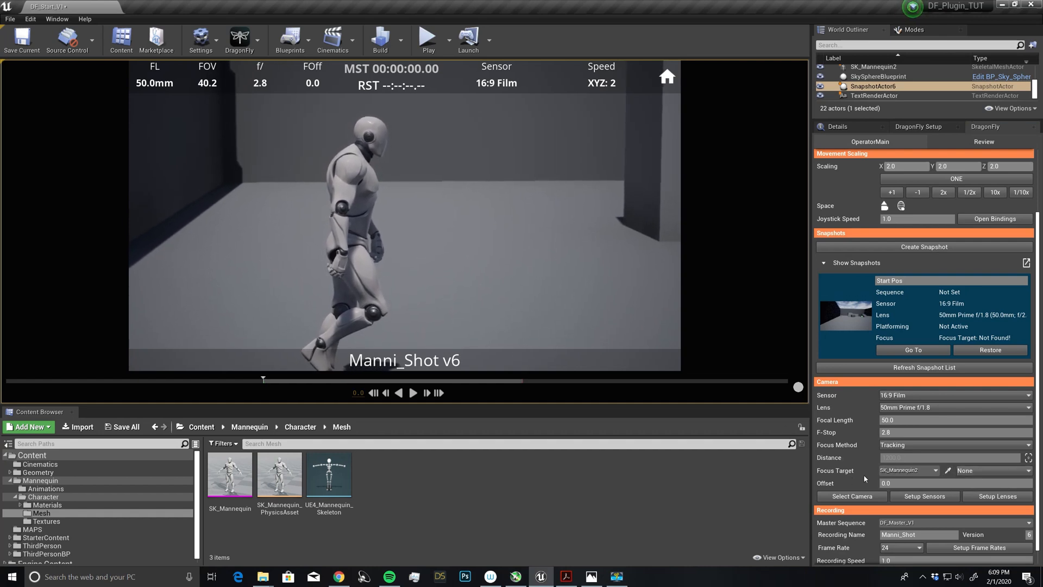
click(1000, 477)
scroll(988, 414, down, 2)
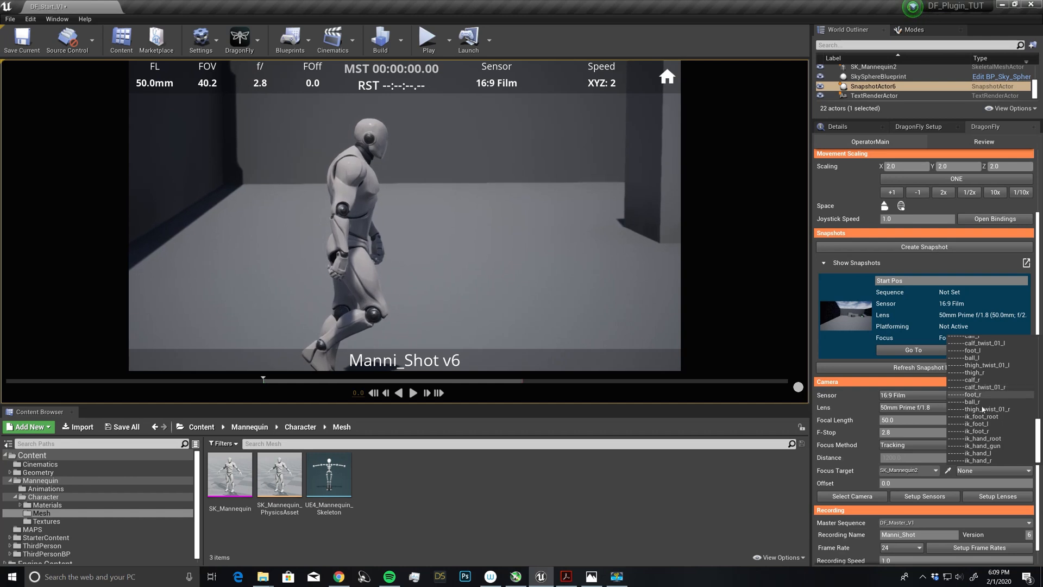
scroll(990, 451, up, 2)
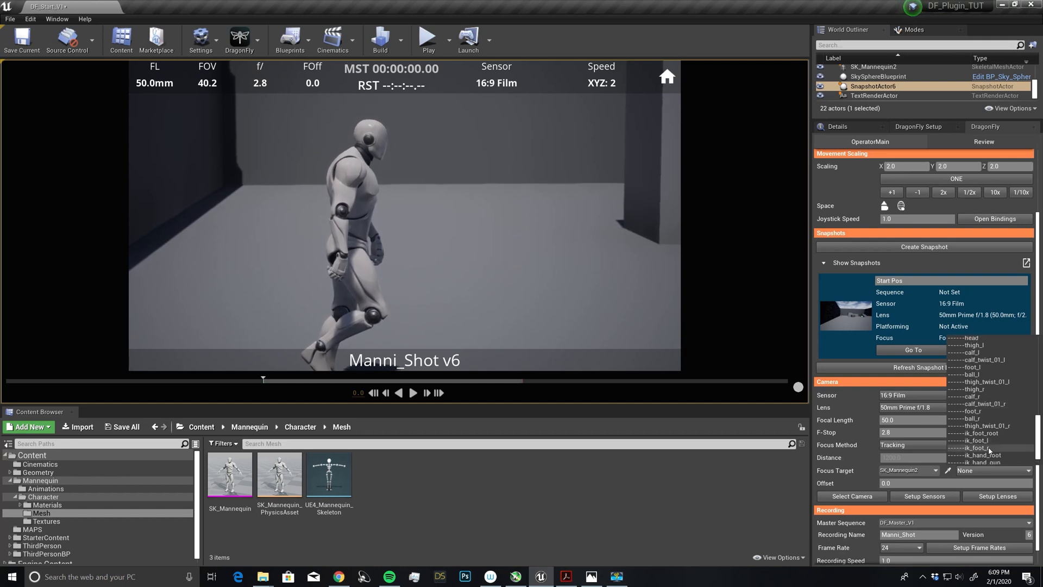
click(970, 338)
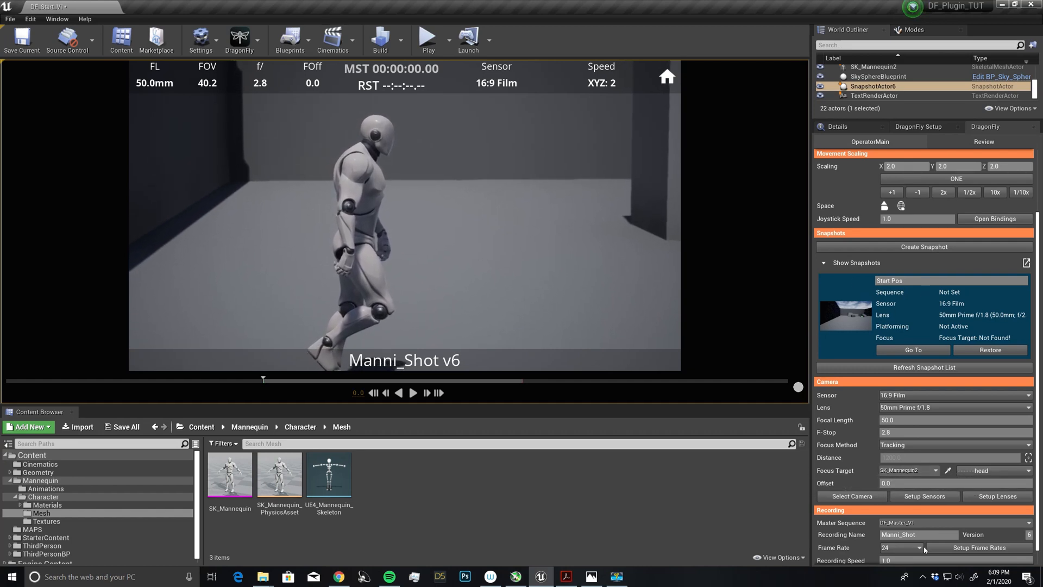
Start recording version 6 of the Manni_Shot take with head-bone focus tracking.
scroll(878, 511, down, 1)
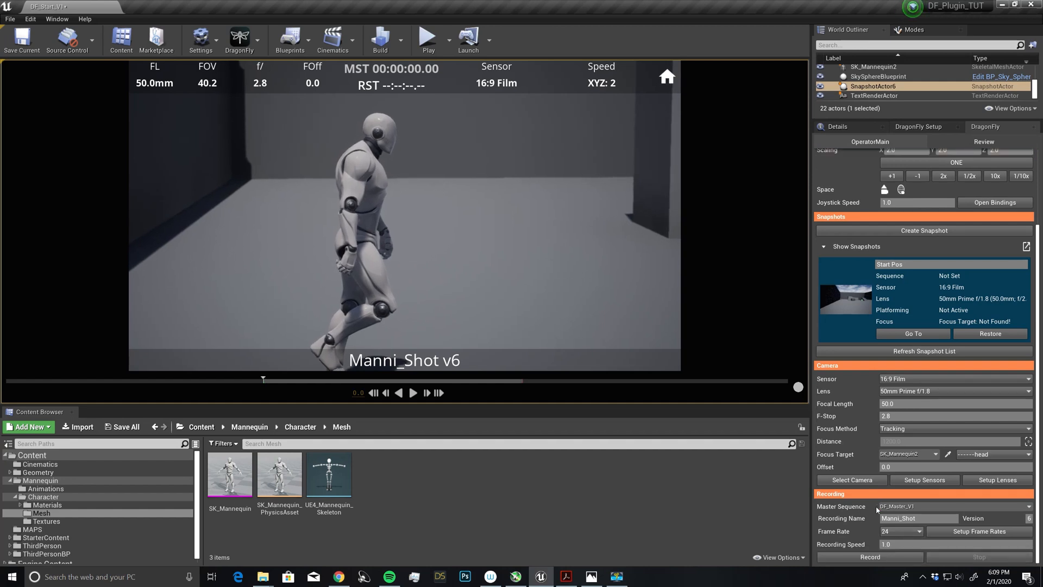
click(871, 557)
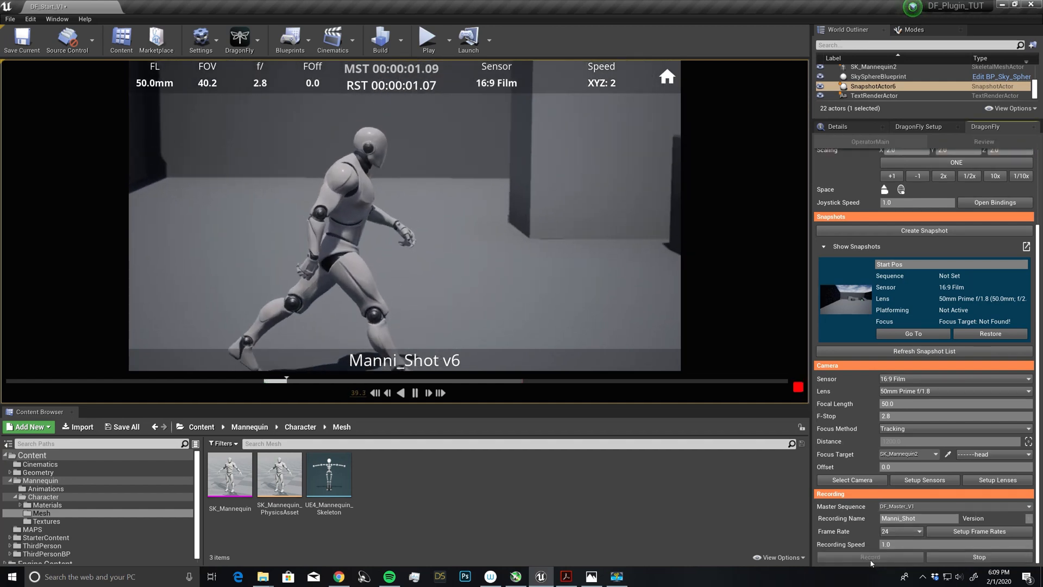